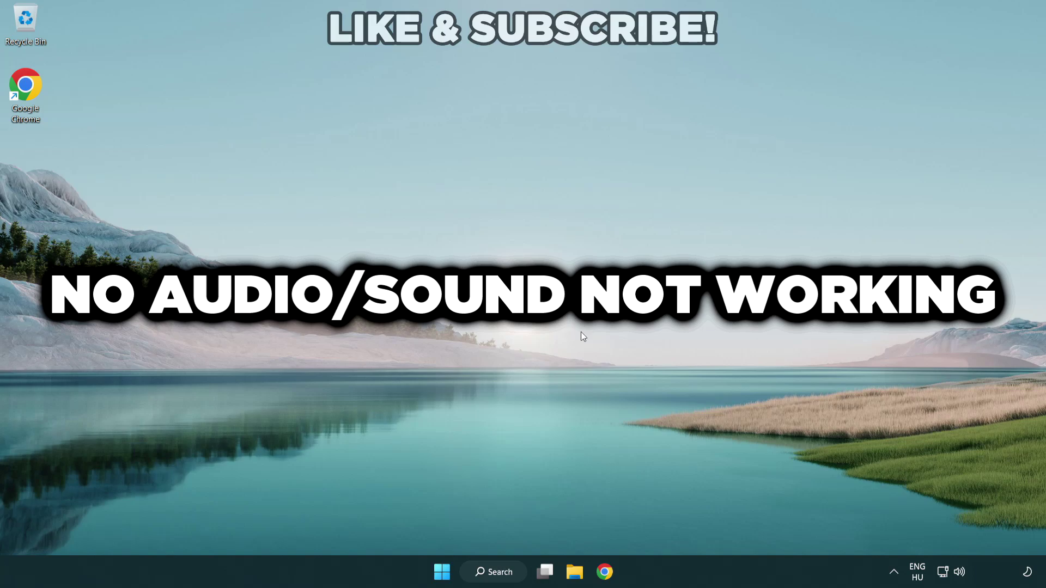
# Step: Switch the sound output to Speakers (High Definition Audio Device) from the taskbar volume flyout
pyautogui.click(961, 574)
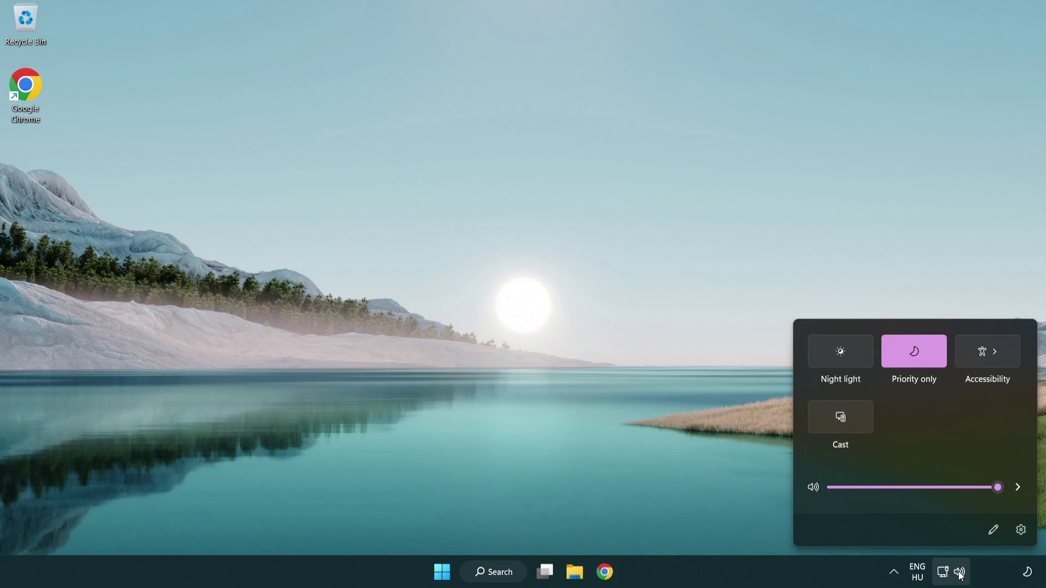
pyautogui.click(1019, 489)
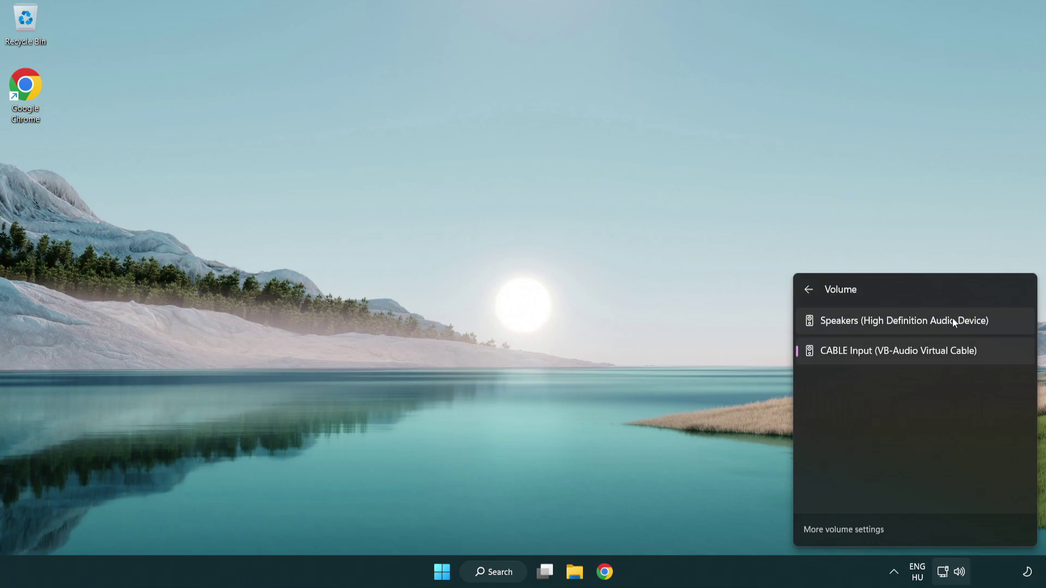
pyautogui.click(1004, 325)
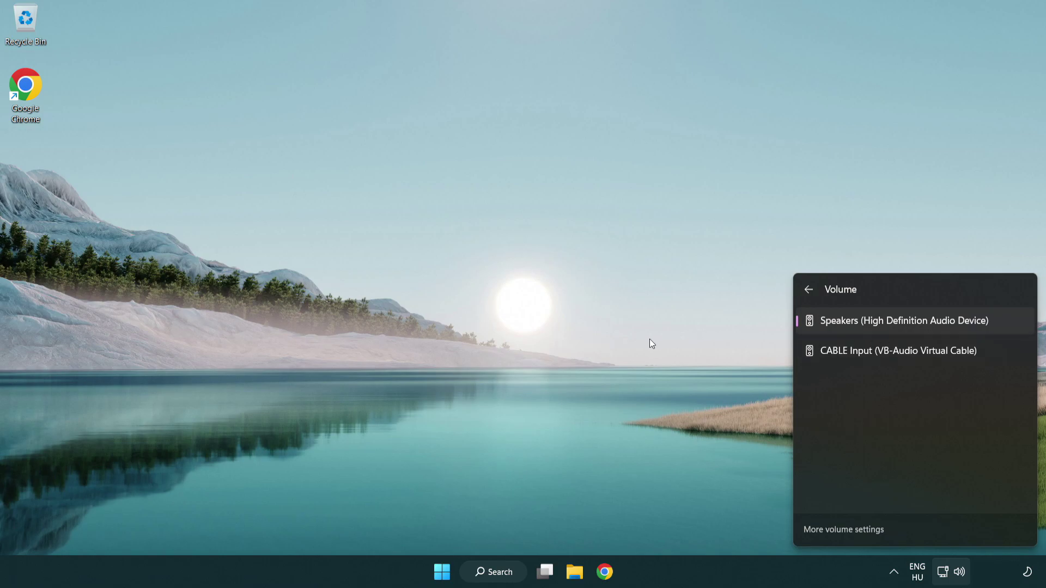
pyautogui.click(569, 324)
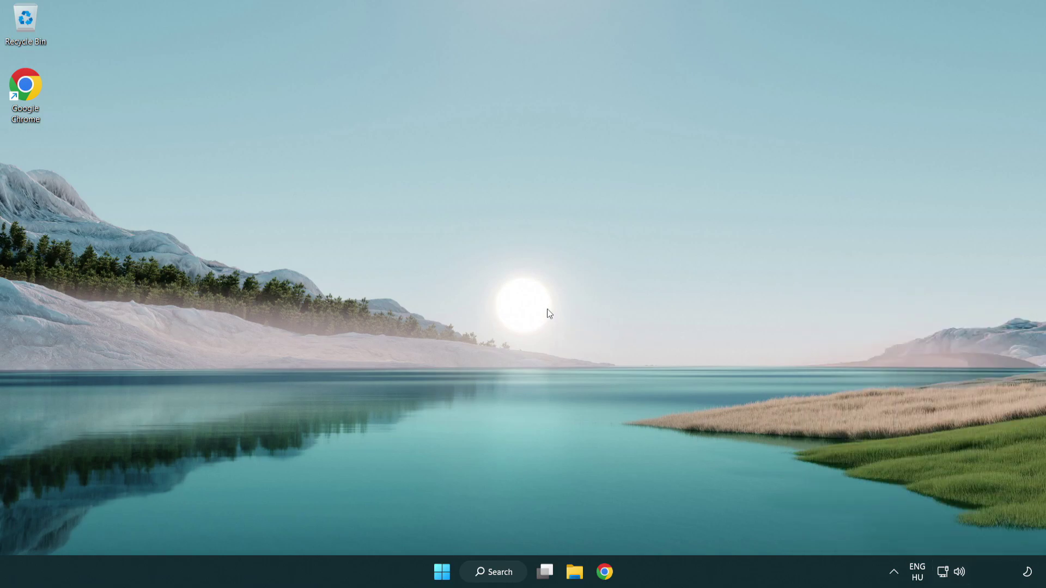
# Step: Reset sound devices and app volumes to recommended defaults in the Volume mixer, then close Settings
pyautogui.rightClick(960, 574)
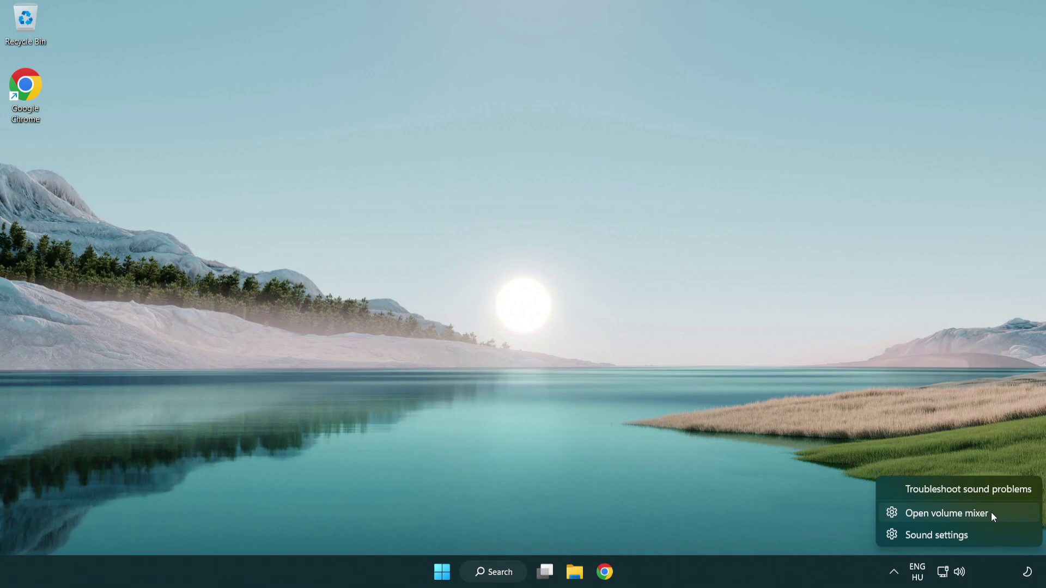
pyautogui.click(1008, 512)
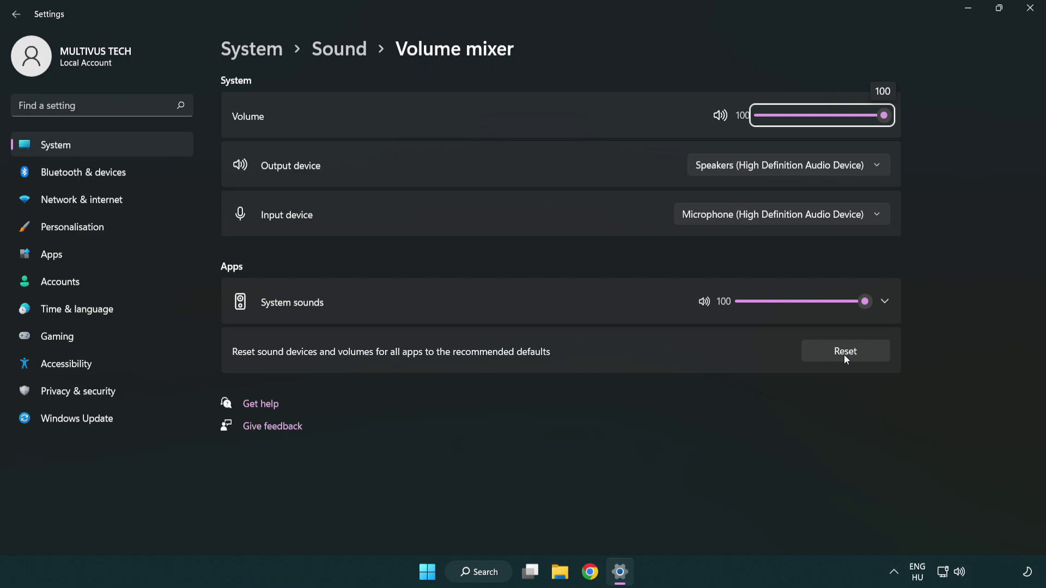
pyautogui.click(874, 355)
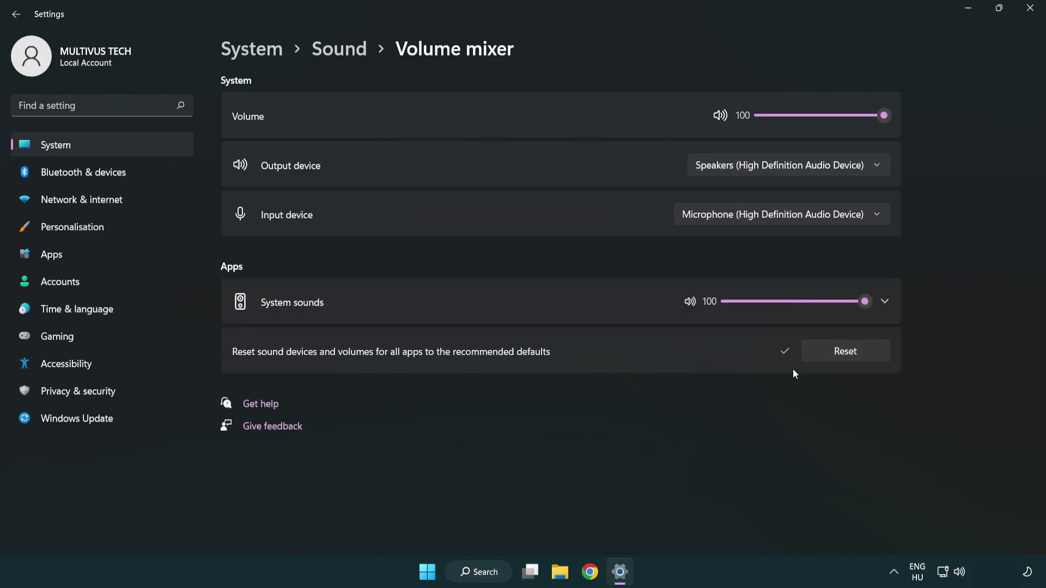
pyautogui.click(1034, 11)
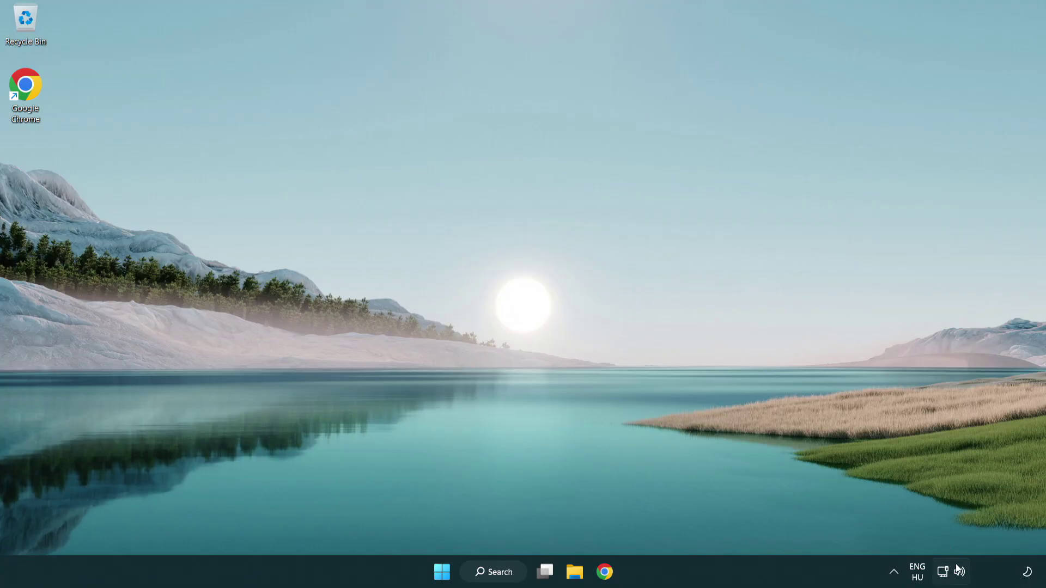
# Step: Reach the Sound settings page from the speaker tray icon and bring its Advanced section into view
pyautogui.rightClick(960, 573)
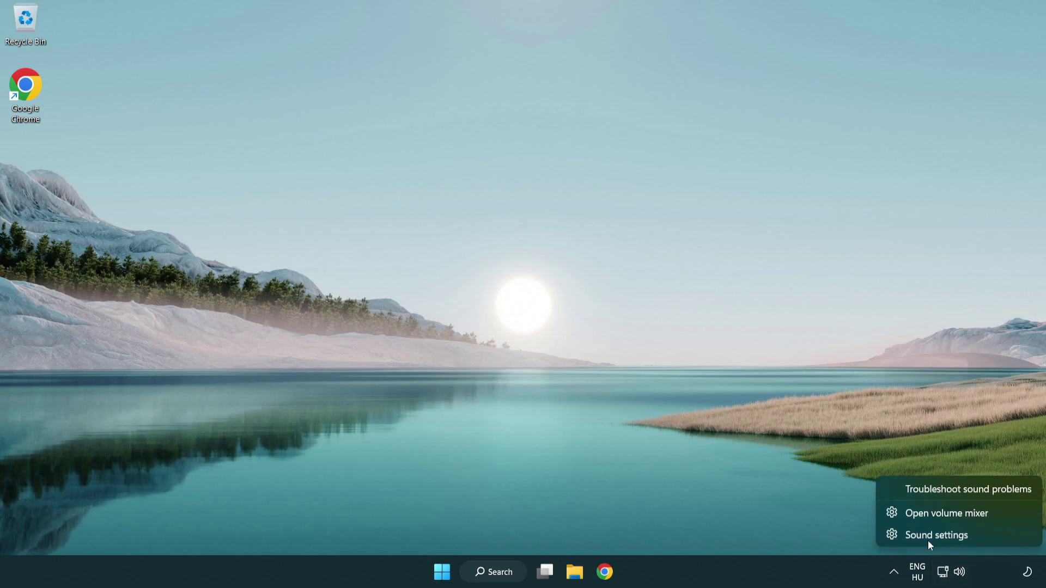
pyautogui.click(1001, 536)
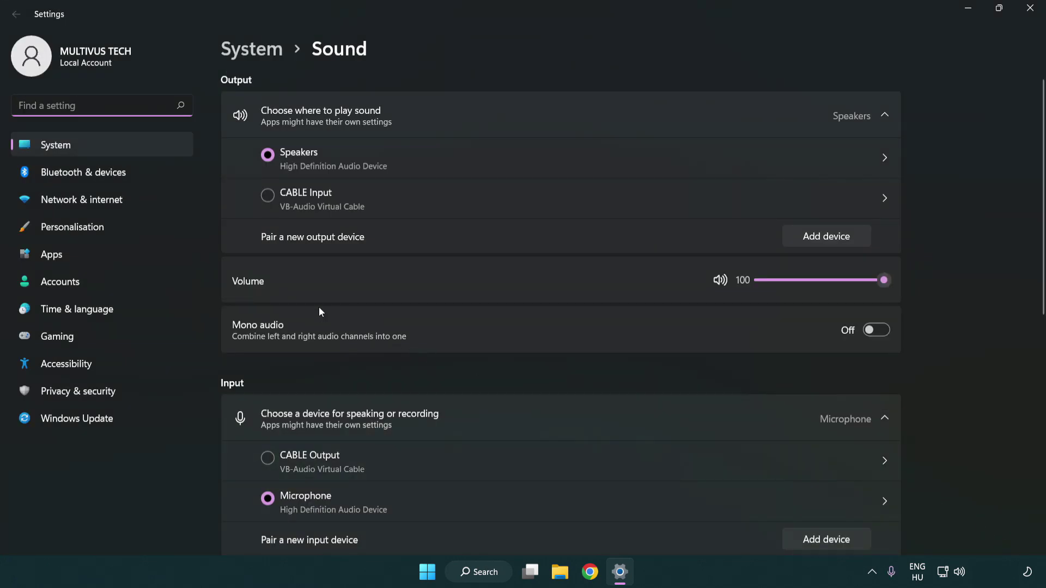
pyautogui.moveTo(841, 284); pyautogui.dragTo(935, 283)
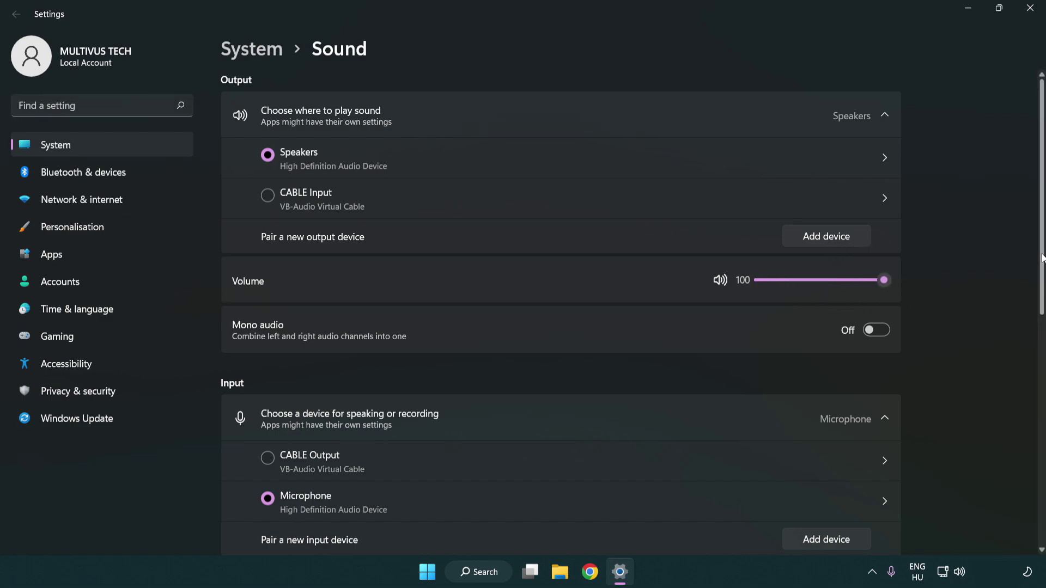
pyautogui.scroll(-5, 1043, 258)
pyautogui.scroll(-1, 561, 311)
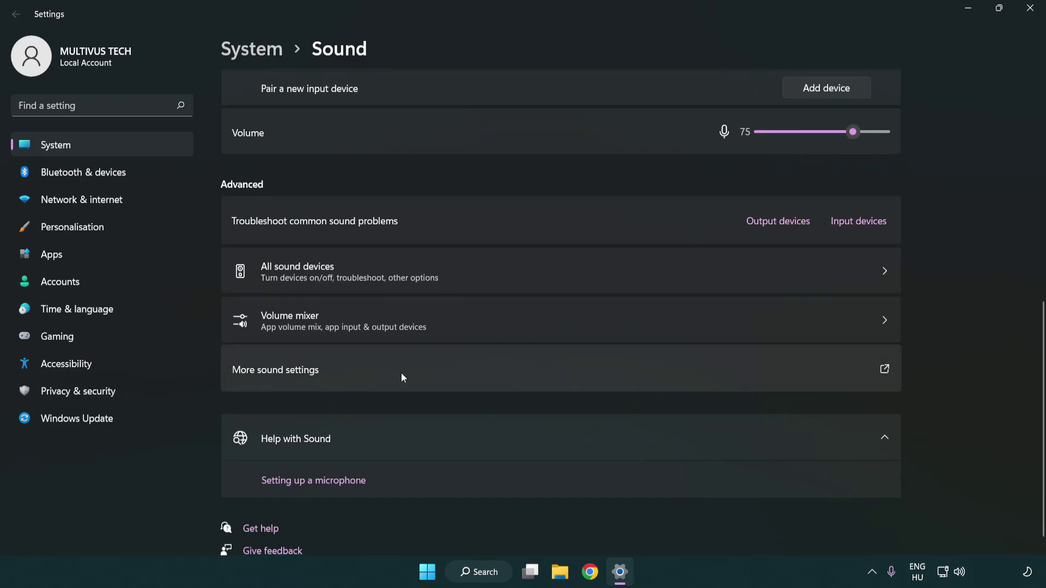
# Step: Disable the CABLE Input playback device in the classic Sound dialog so only Speakers stays active
pyautogui.click(402, 373)
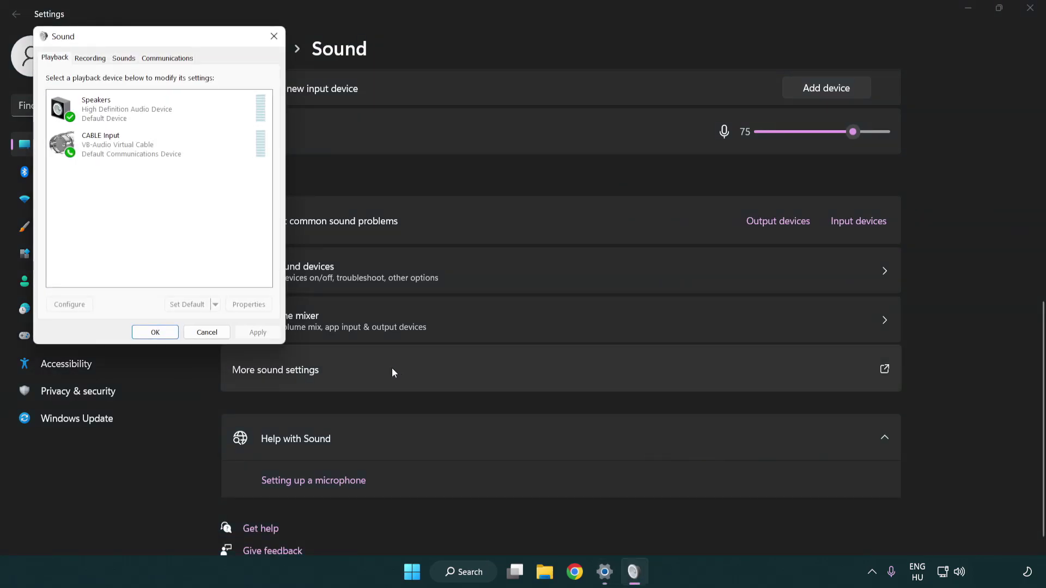
pyautogui.moveTo(185, 38); pyautogui.dragTo(537, 136)
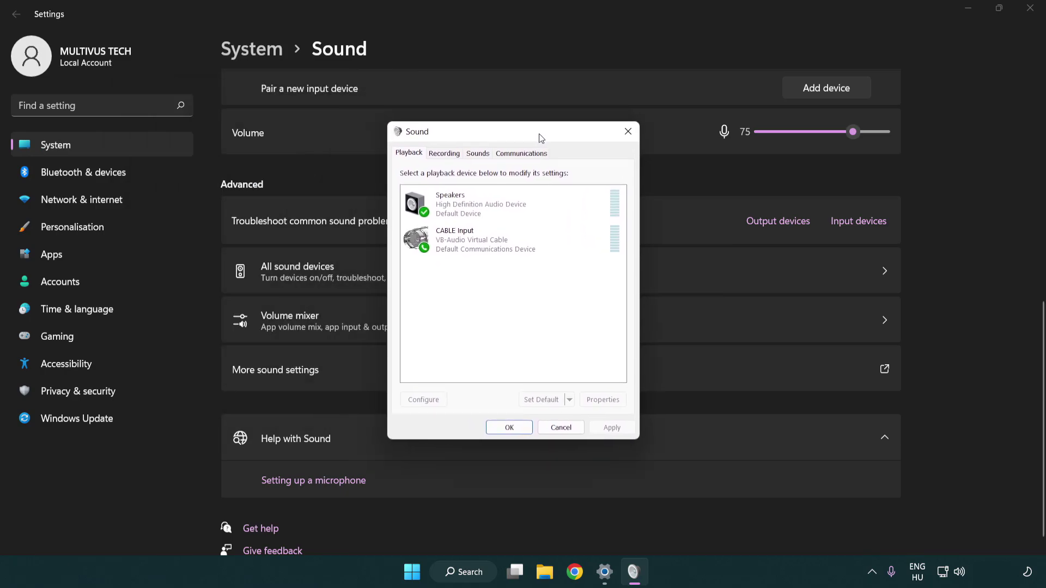
pyautogui.click(502, 250)
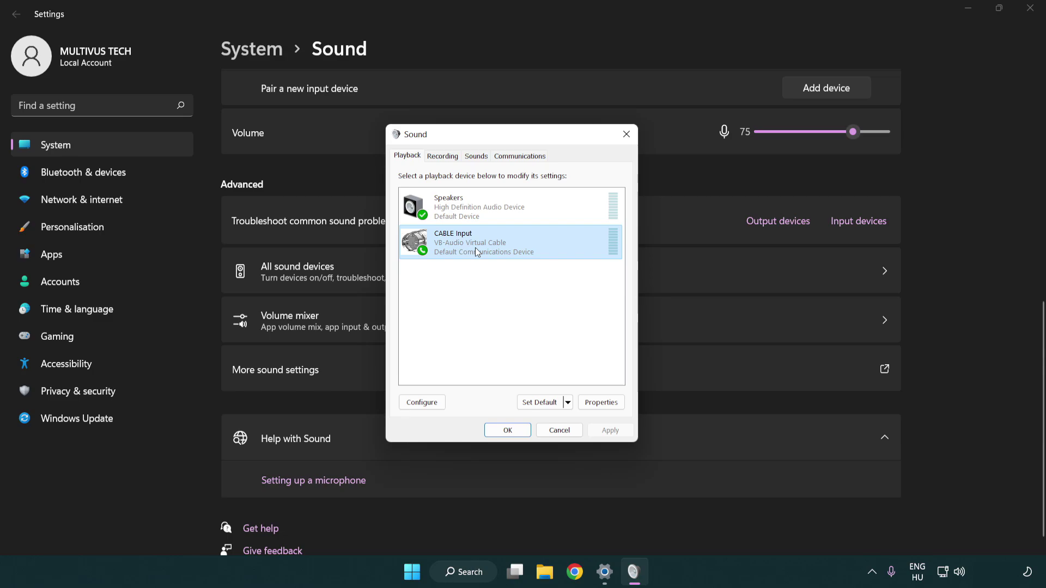
pyautogui.rightClick(475, 251)
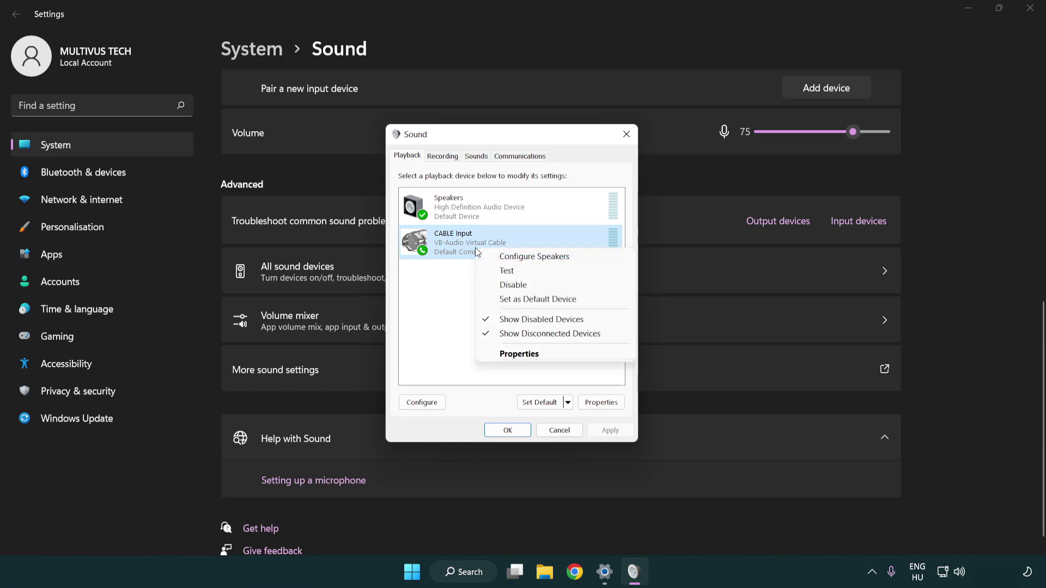
pyautogui.click(540, 285)
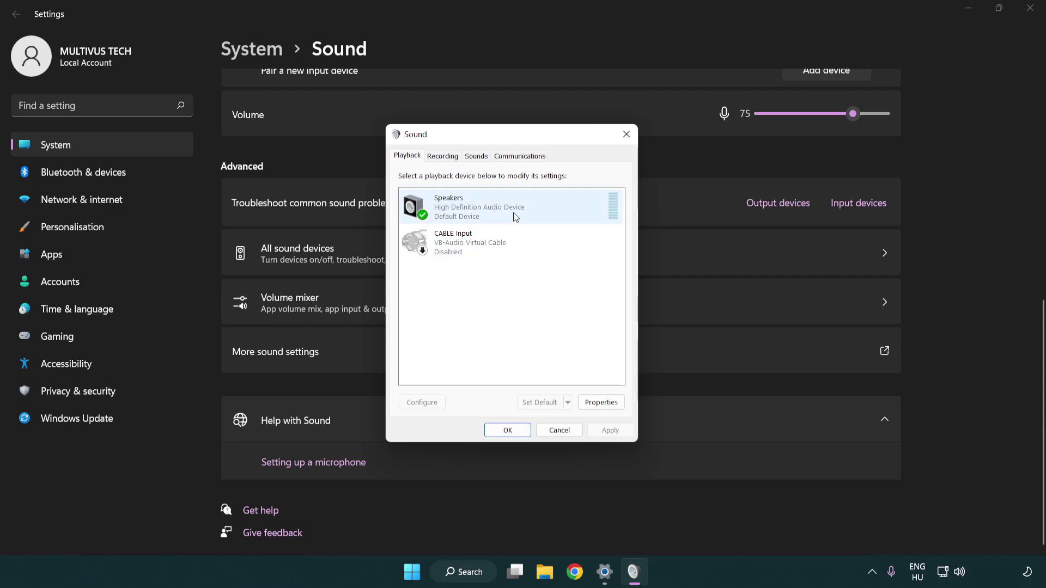
# Step: Run Configure Speakers on the Speakers device as 7.1 Surround, keeping full-range speakers, and finish
pyautogui.rightClick(533, 212)
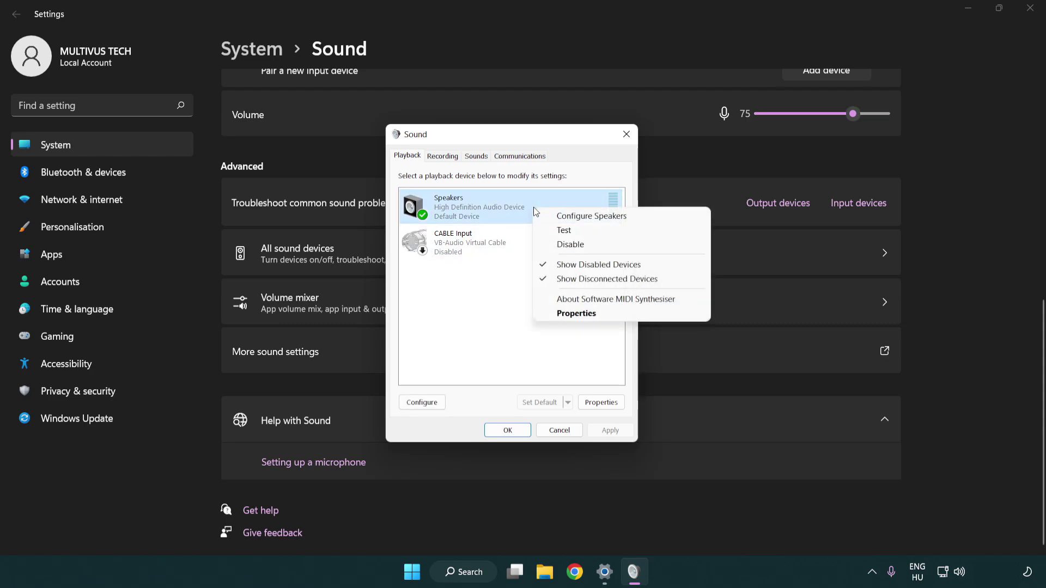
pyautogui.click(576, 220)
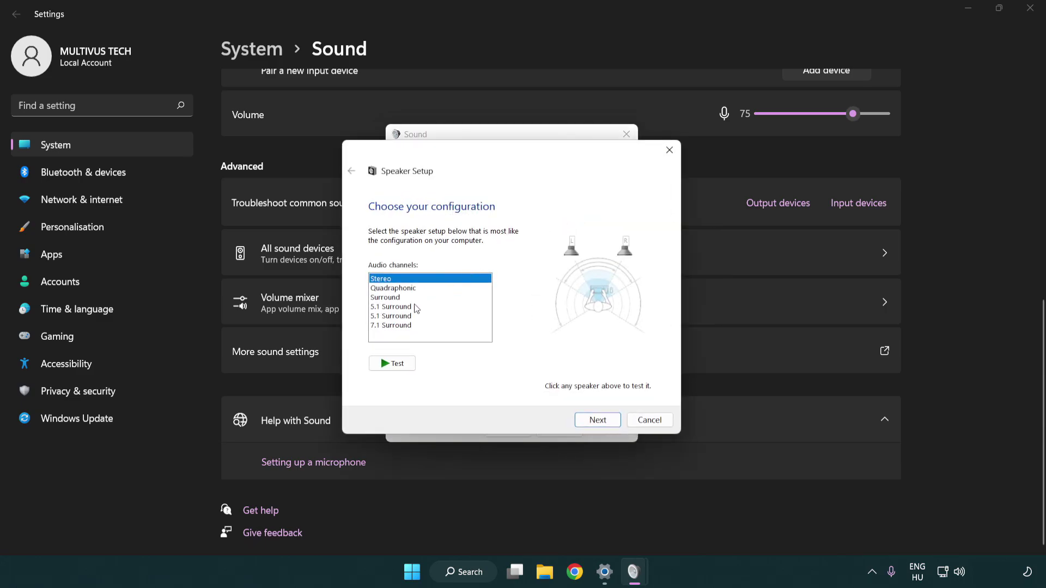
pyautogui.click(418, 307)
pyautogui.click(421, 326)
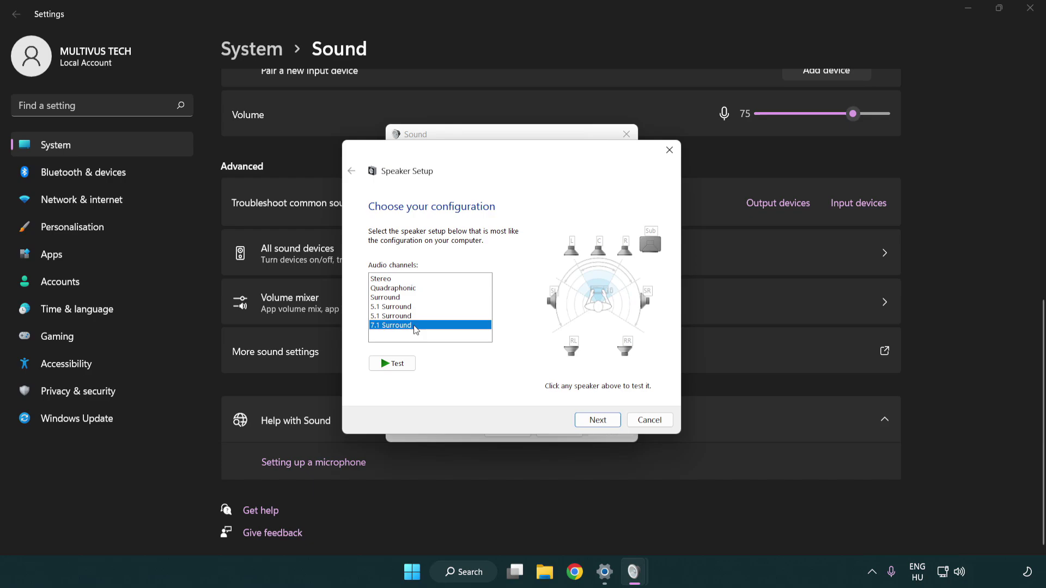
pyautogui.click(596, 421)
pyautogui.click(595, 421)
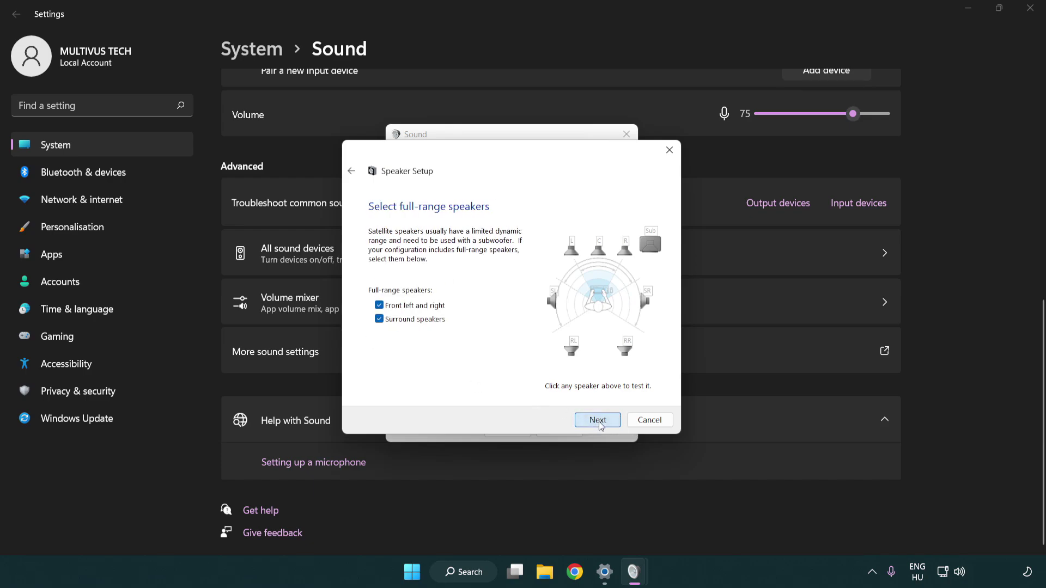
pyautogui.click(606, 422)
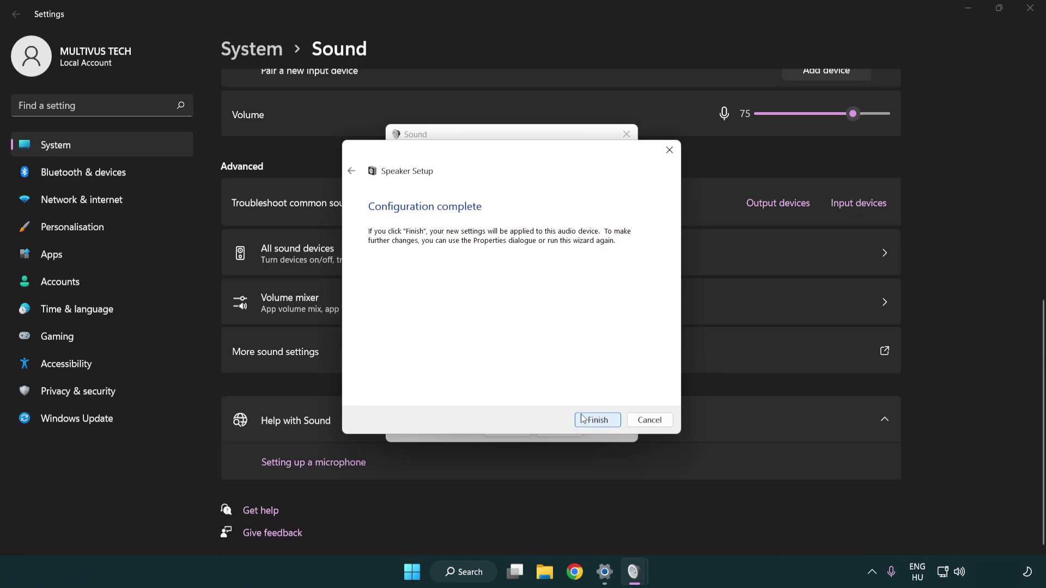
pyautogui.click(581, 418)
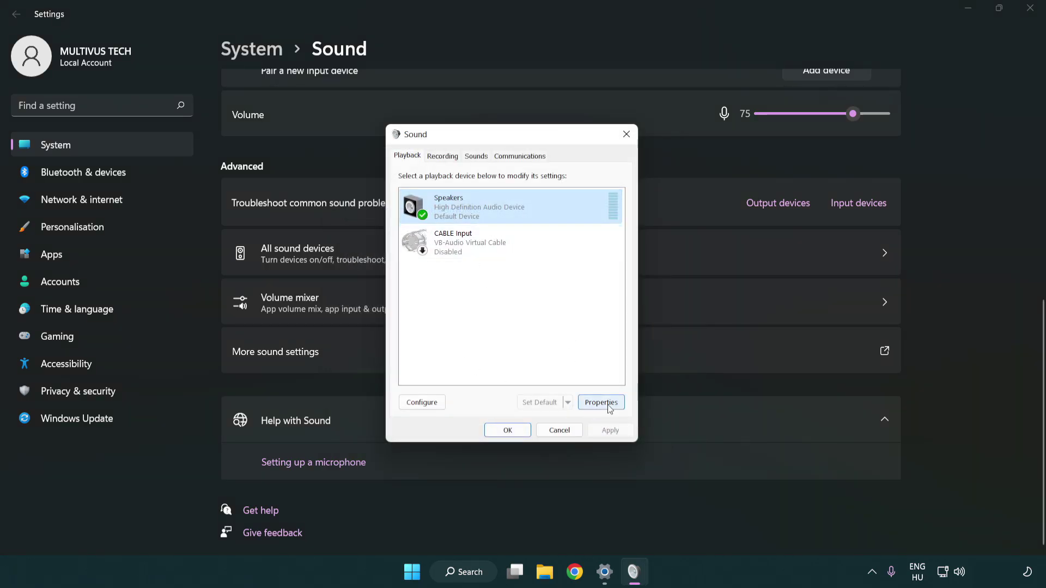
# Step: In Speakers properties, turn off all sound enhancements
pyautogui.click(609, 406)
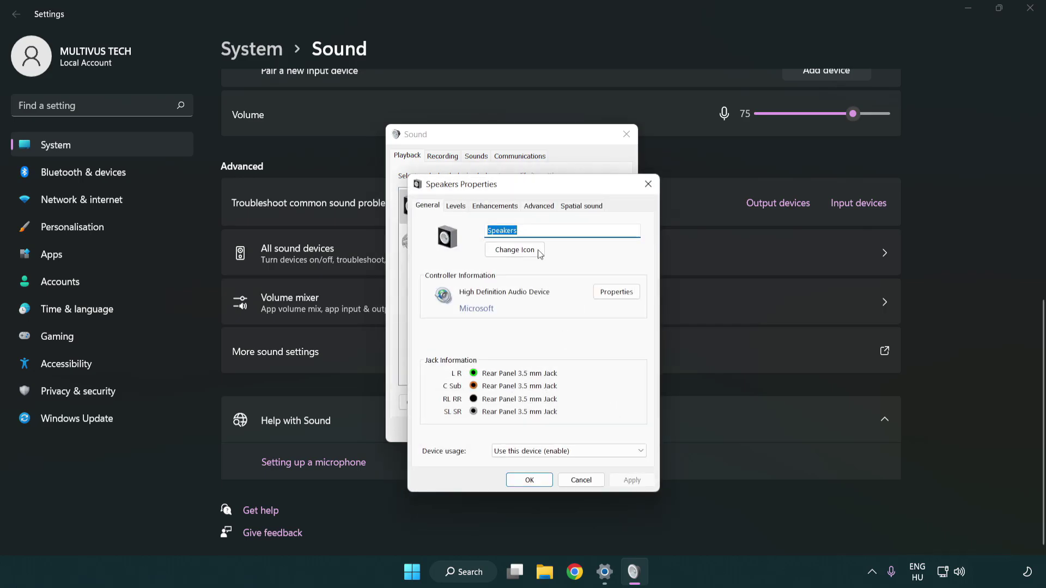
pyautogui.moveTo(528, 188); pyautogui.dragTo(508, 143)
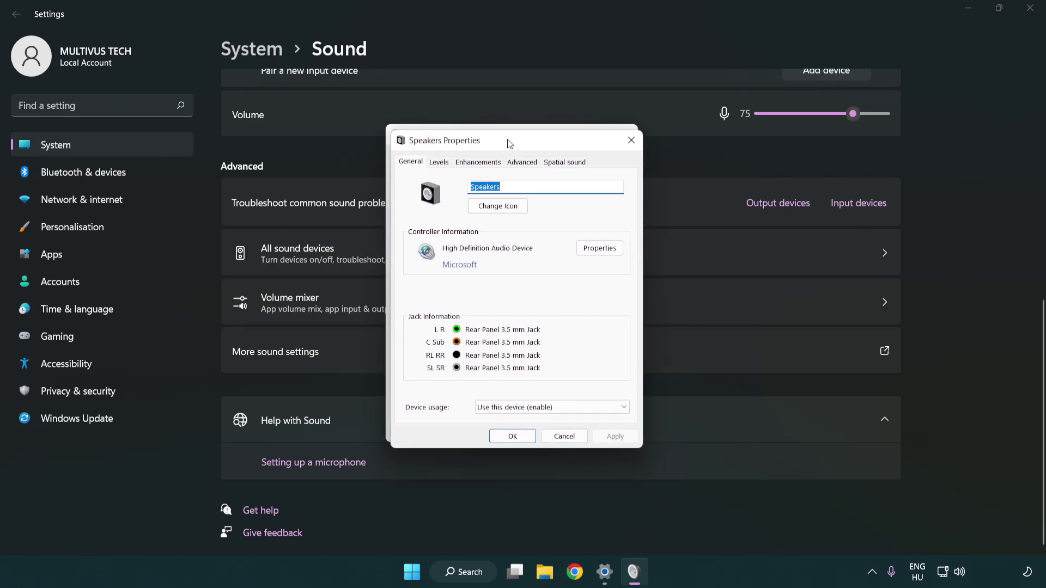
pyautogui.click(483, 161)
pyautogui.click(412, 218)
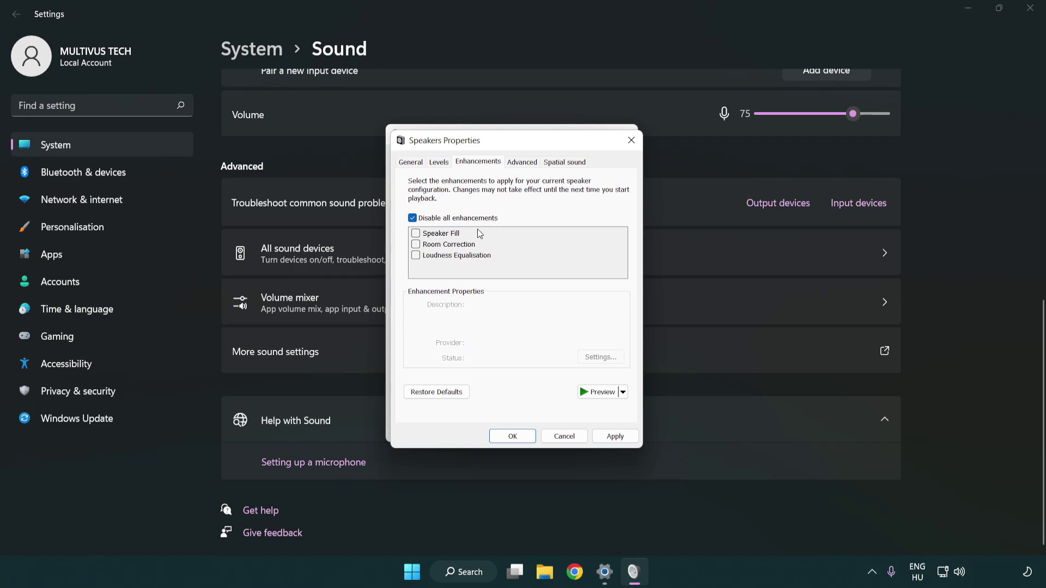
# Step: Set the default format to 16 bit, 48000 Hz (DVD Quality), confirm it and close the Sound dialog
pyautogui.click(525, 168)
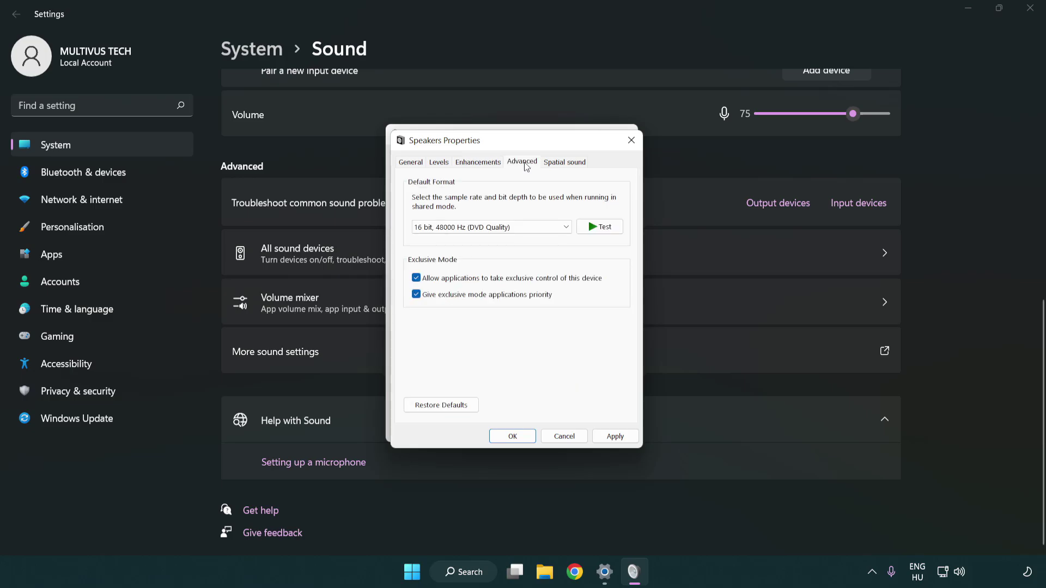
pyautogui.click(464, 227)
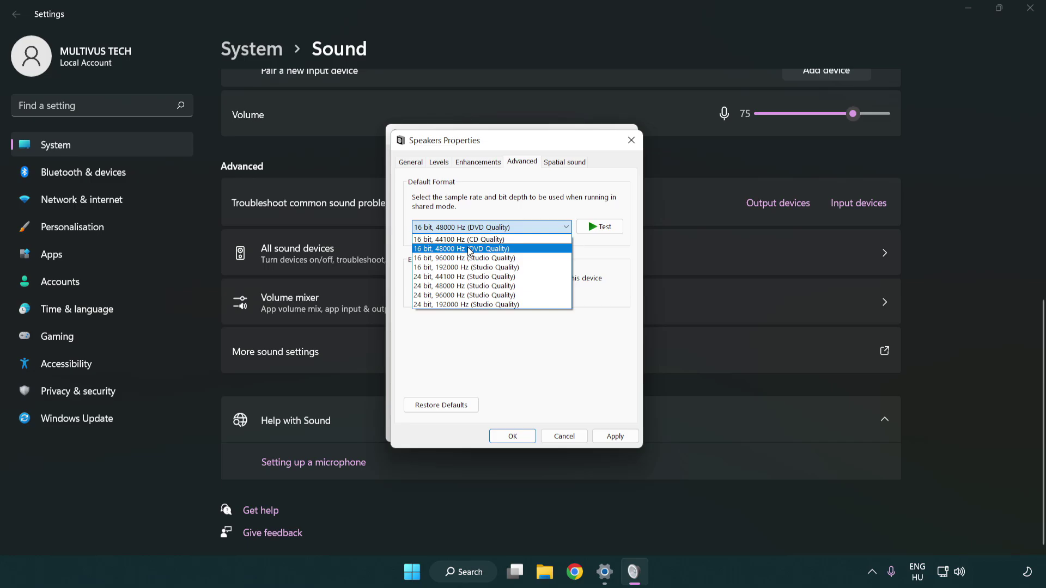
pyautogui.click(470, 251)
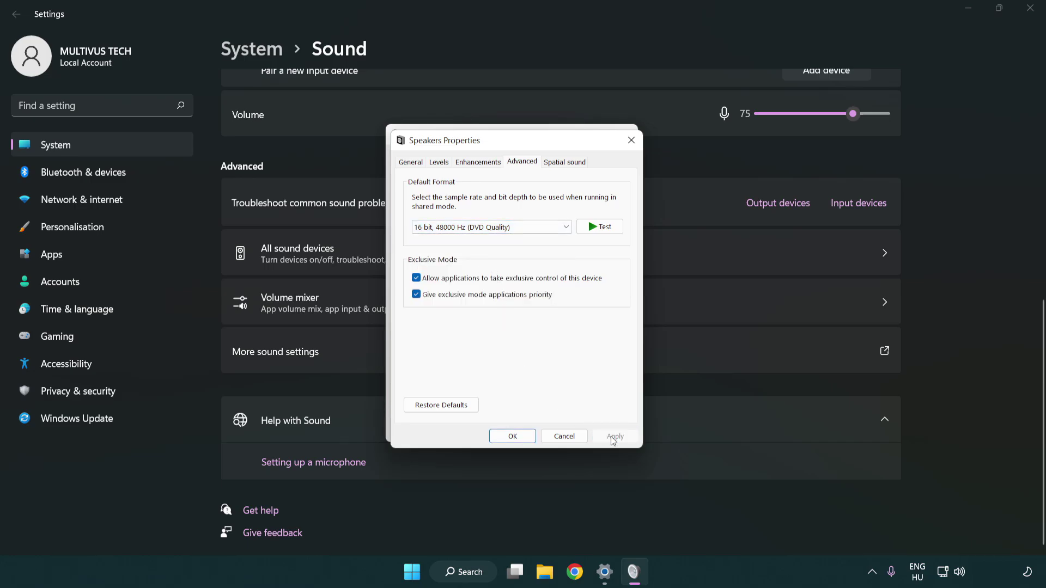
pyautogui.click(513, 437)
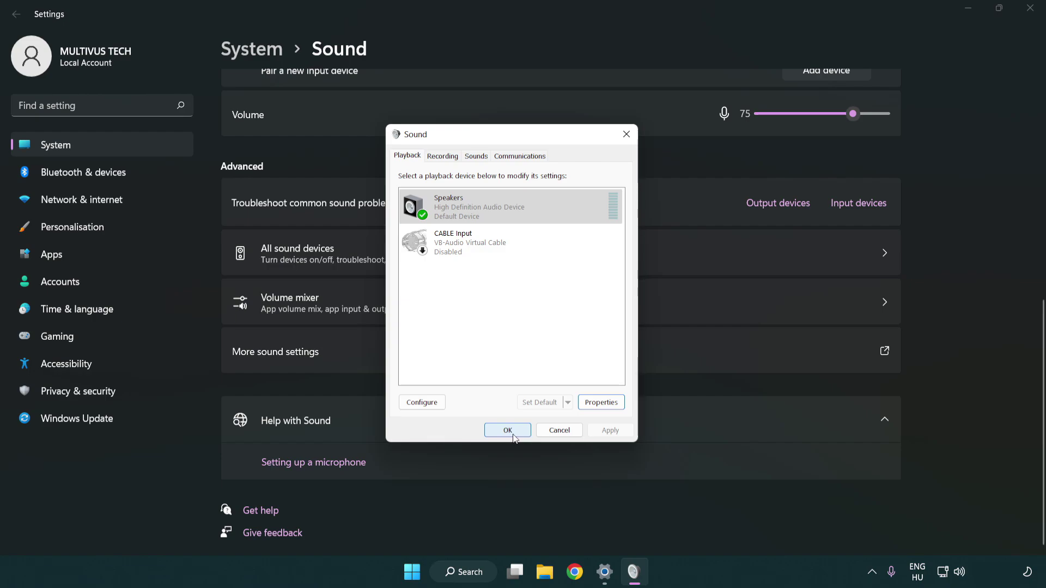
pyautogui.click(507, 434)
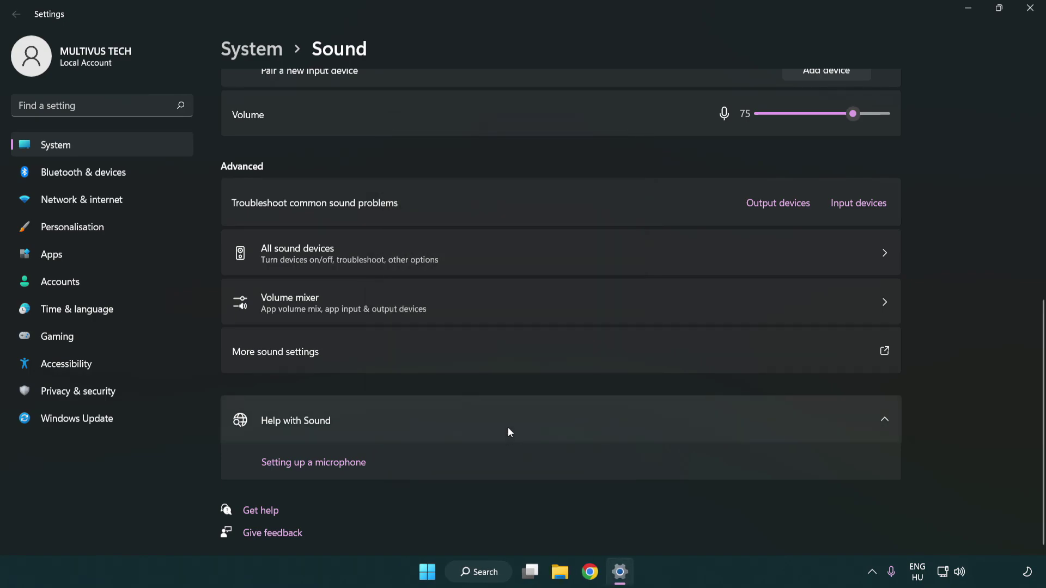
# Step: Close Settings and launch Device Manager from the Windows search results for 'device manager'
pyautogui.click(1029, 10)
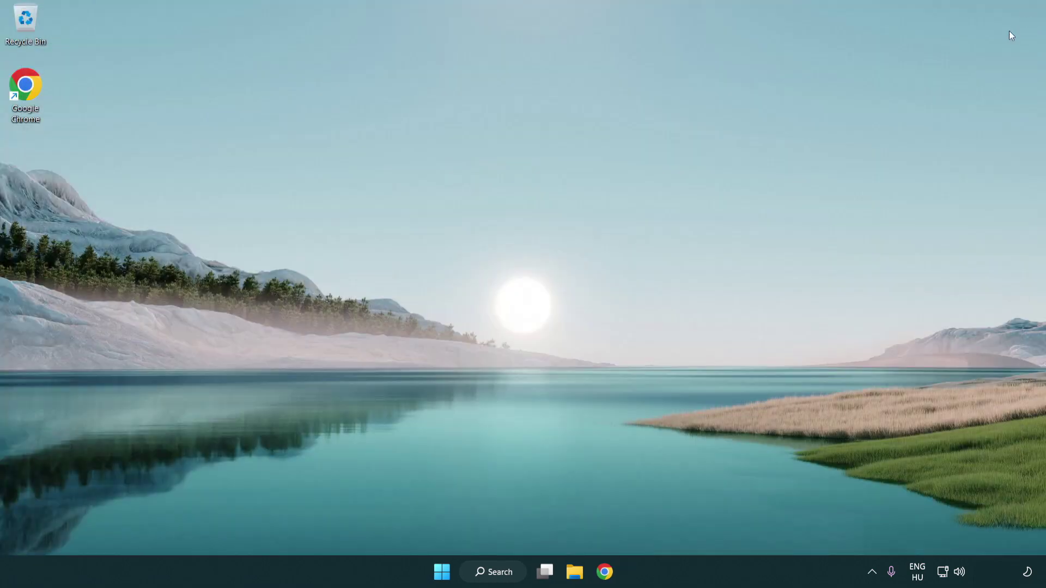
pyautogui.click(442, 574)
pyautogui.click(693, 526)
pyautogui.click(499, 573)
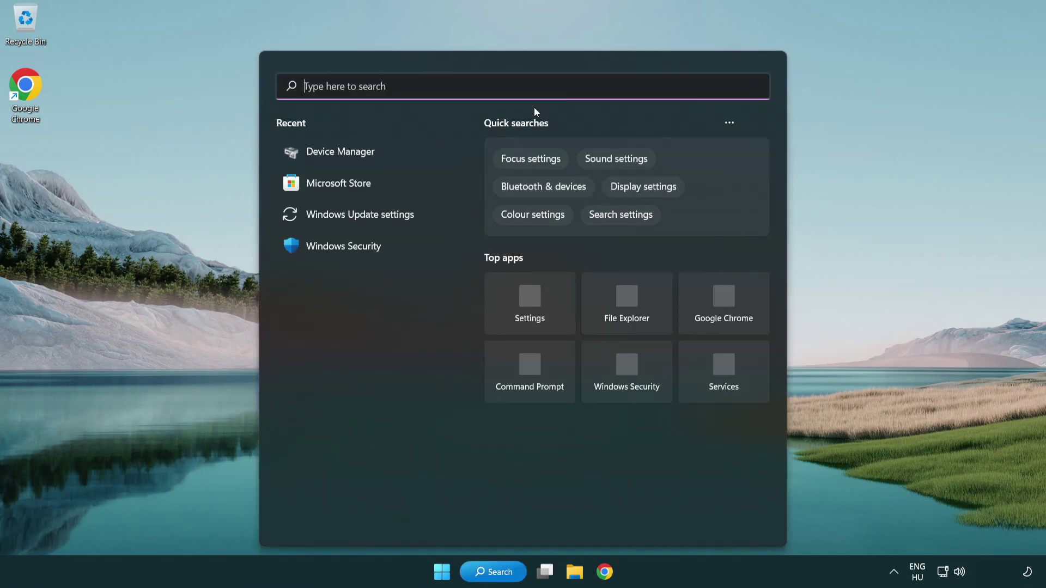
pyautogui.write('device manager')
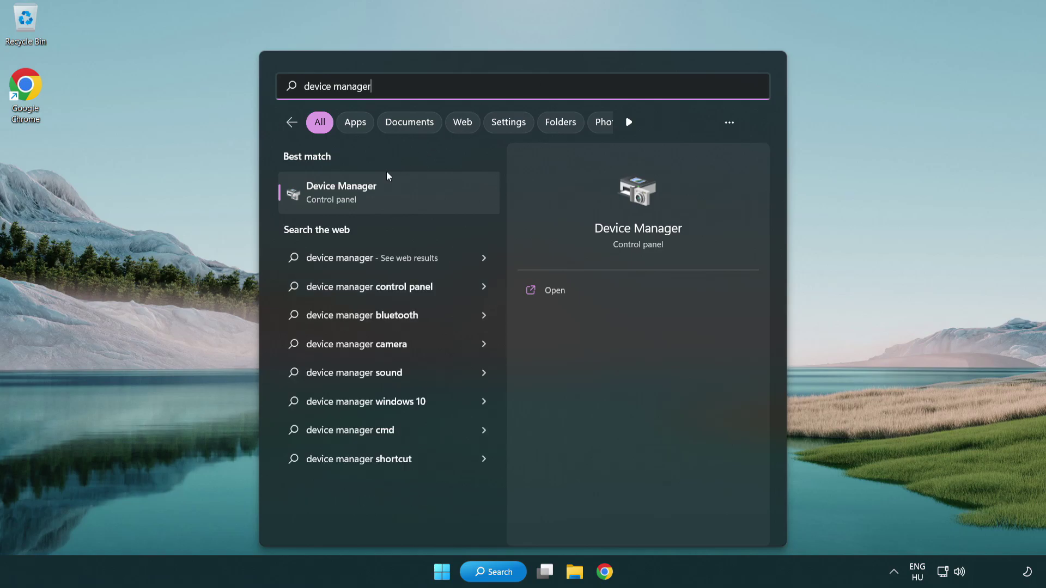
pyautogui.click(428, 201)
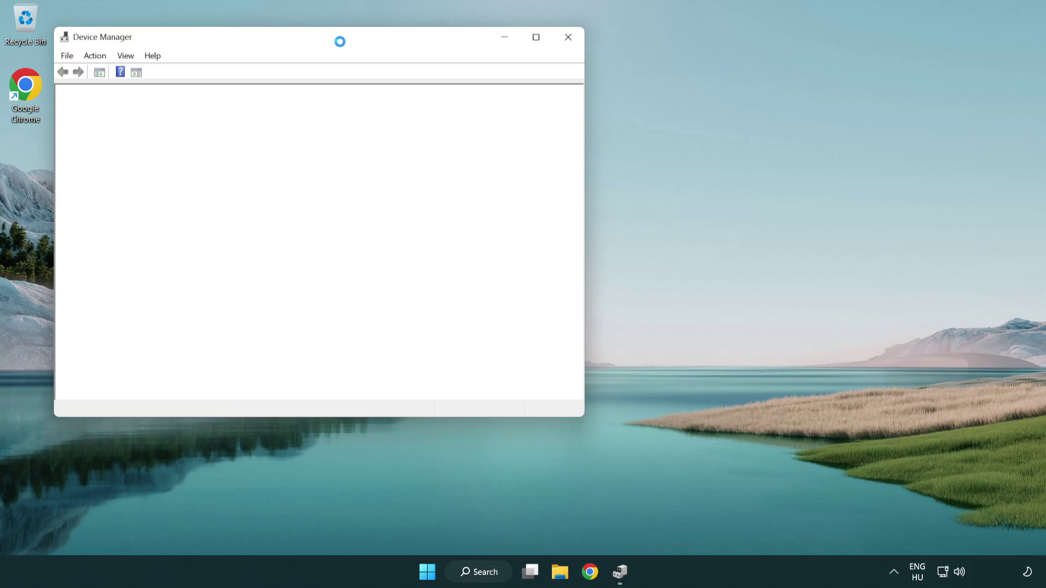
# Step: Expand Sound, video and game controllers and bring up the actions menu for High Definition Audio Device
pyautogui.moveTo(340, 42); pyautogui.dragTo(528, 97)
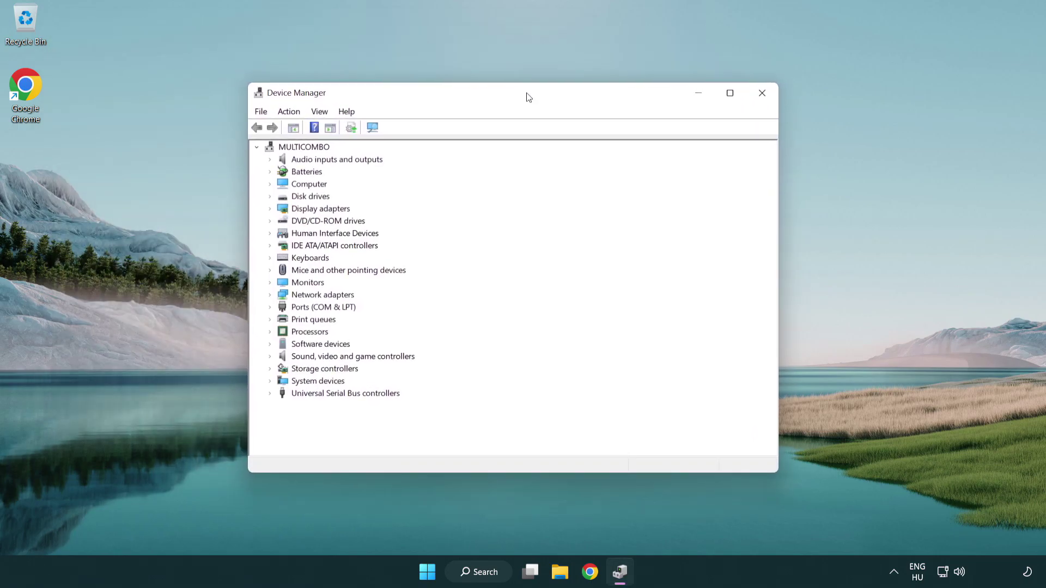
pyautogui.click(330, 361)
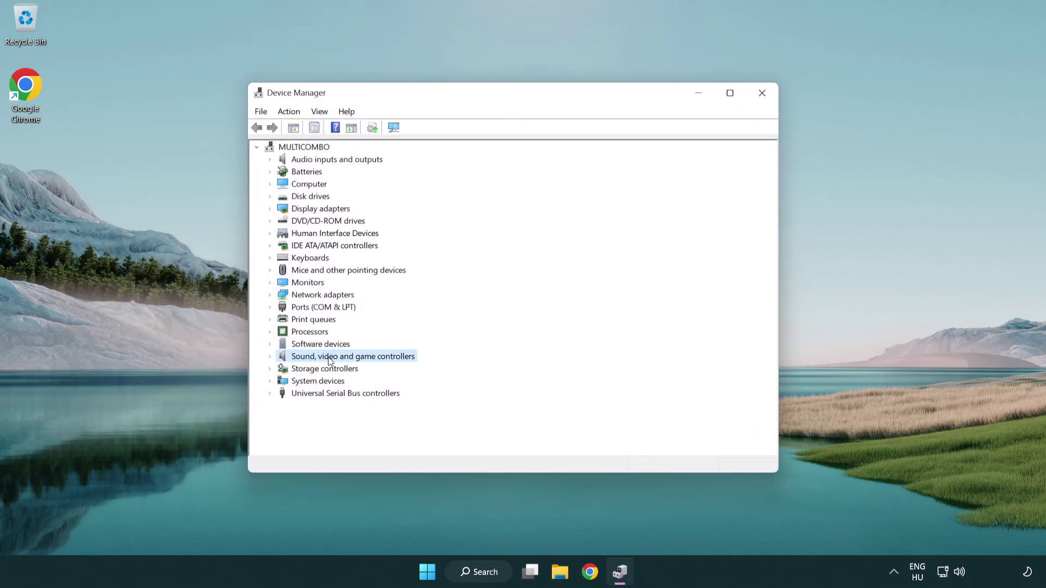
pyautogui.click(271, 357)
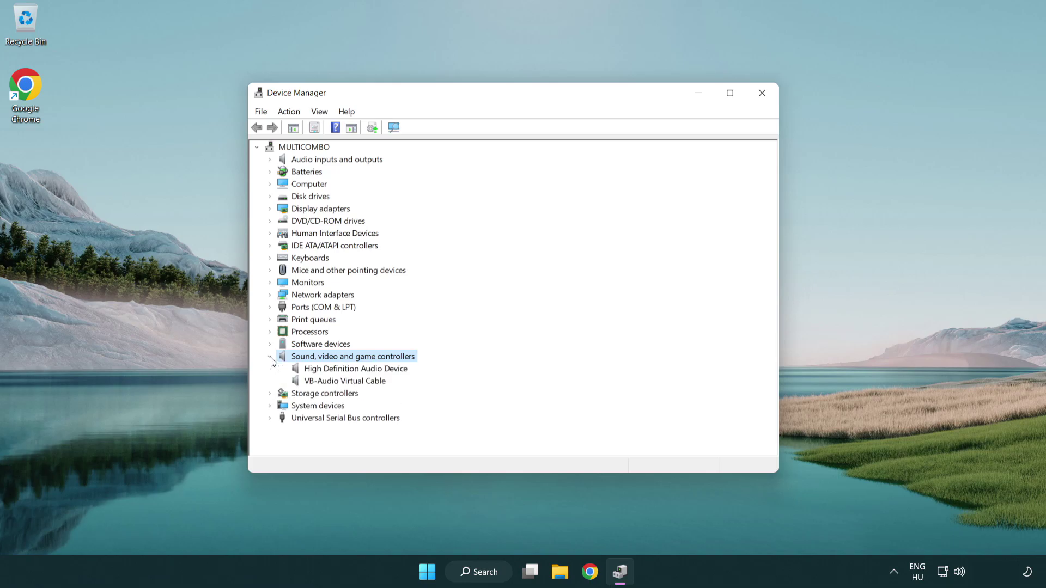
pyautogui.click(324, 370)
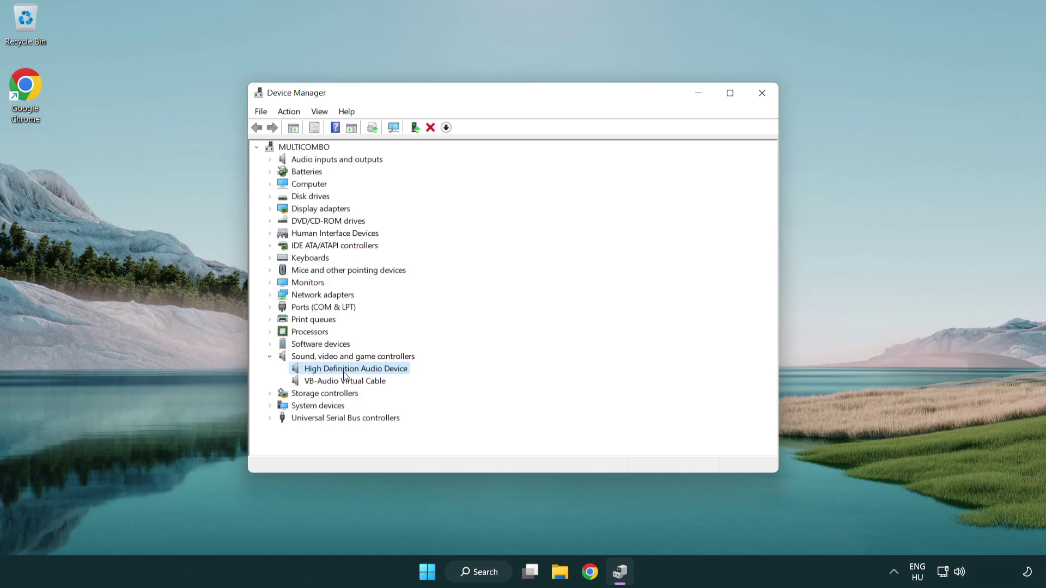
pyautogui.rightClick(365, 369)
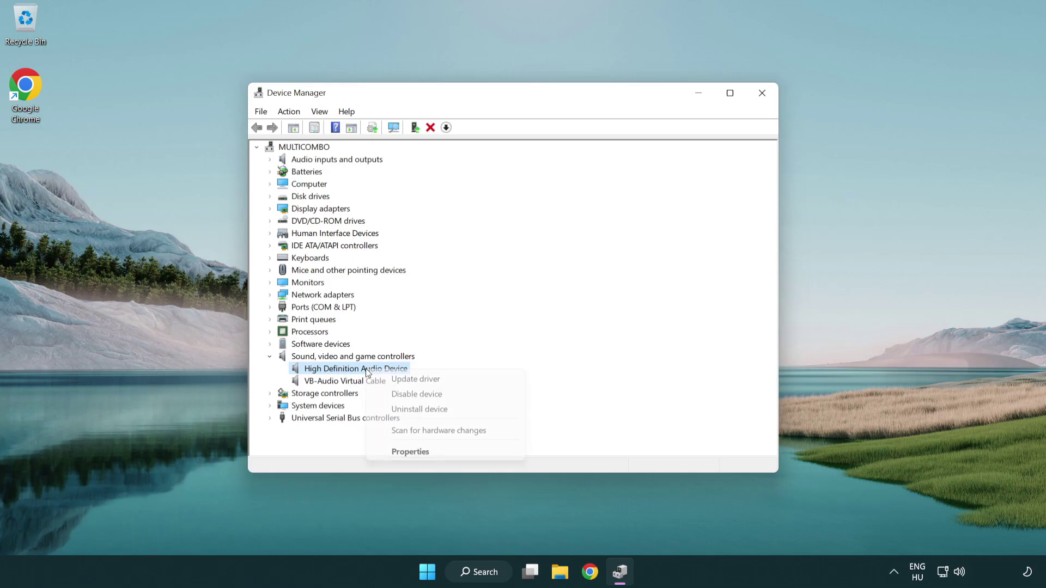
# Step: Reinstall the High Definition Audio Device driver from the compatible drivers already on the computer, accepting the warning
pyautogui.click(452, 380)
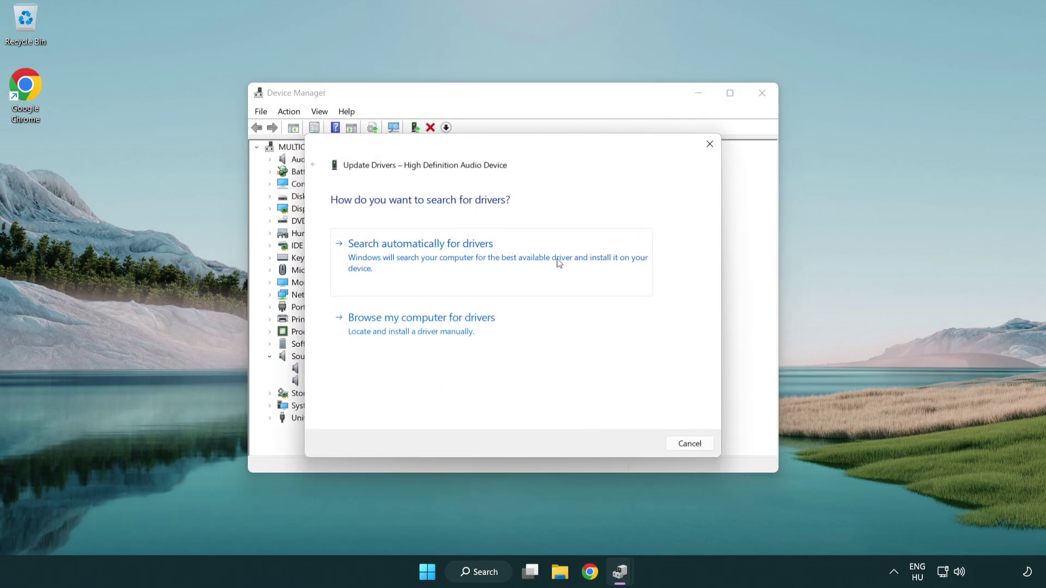
pyautogui.click(423, 344)
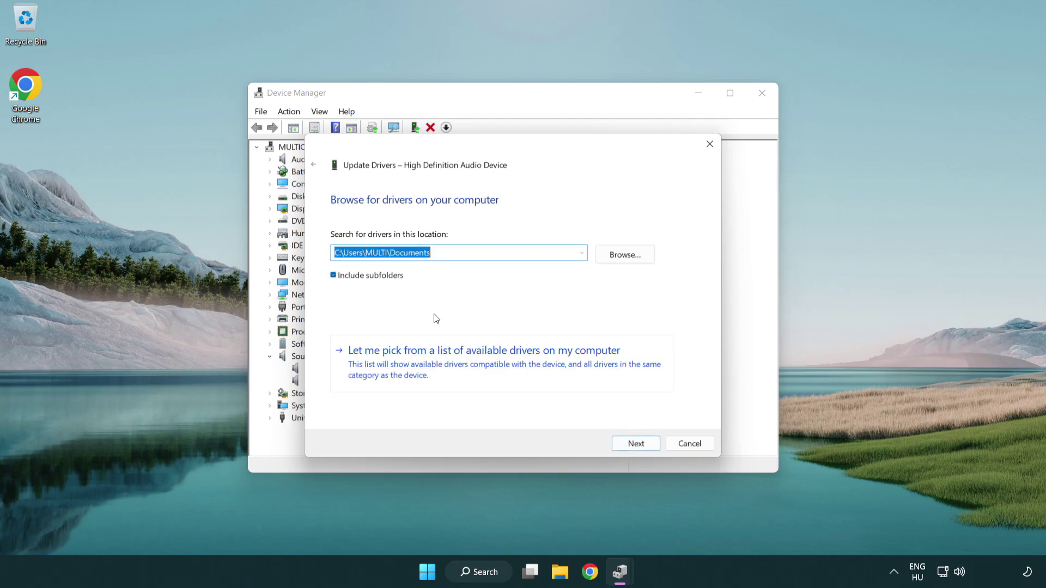
pyautogui.click(503, 367)
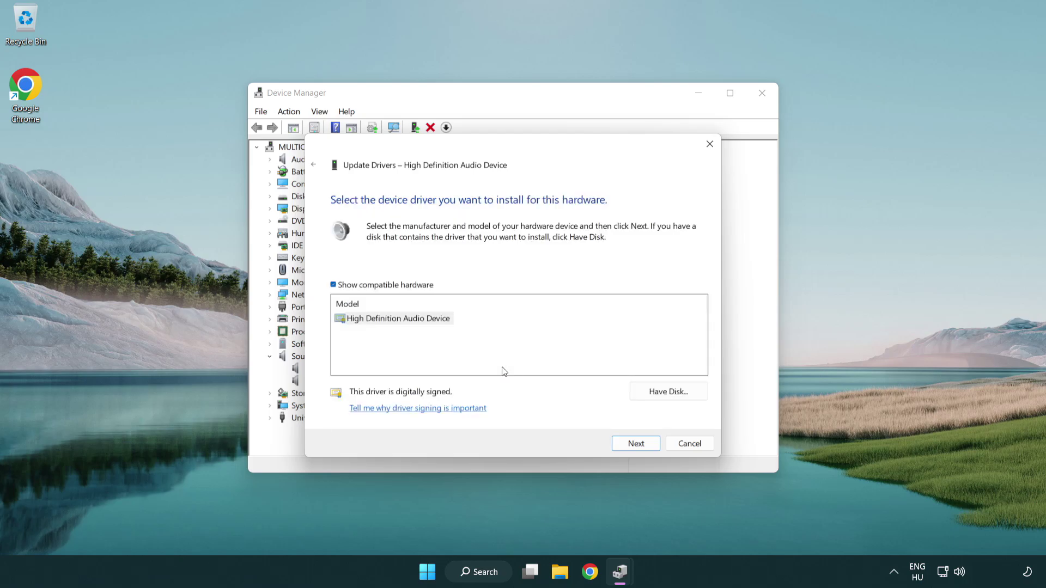
pyautogui.click(333, 318)
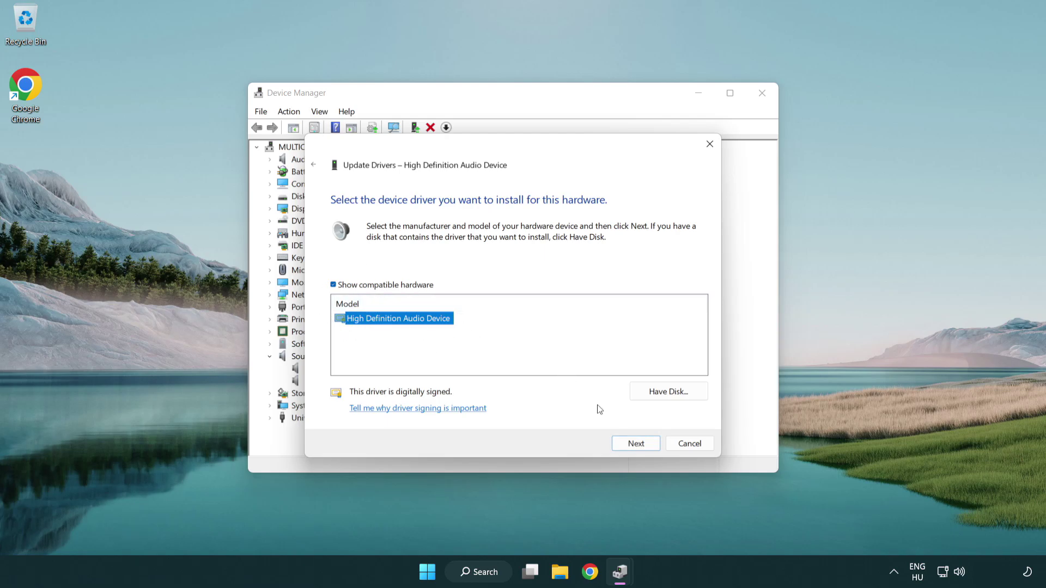
pyautogui.click(647, 448)
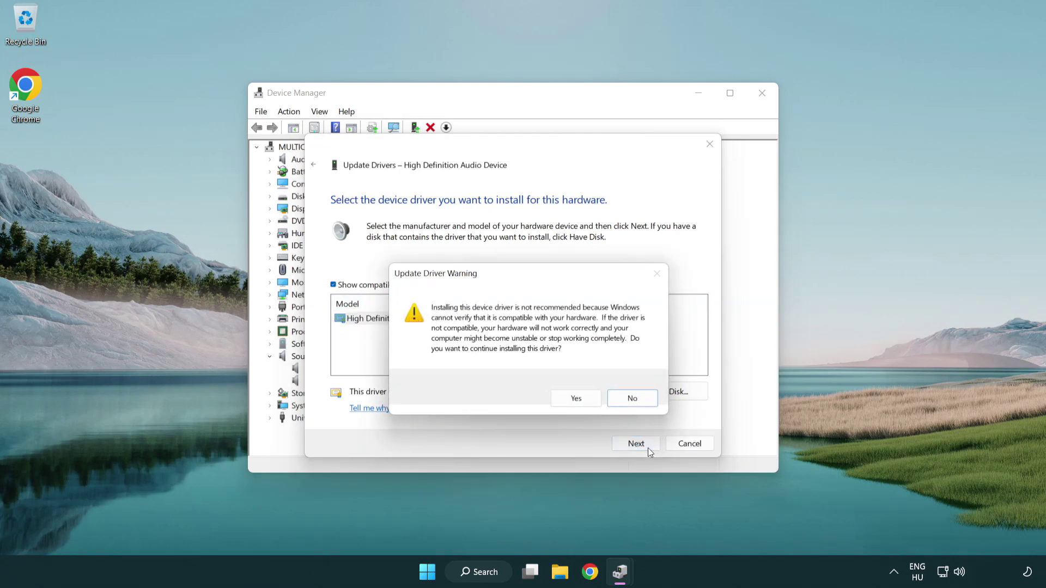
pyautogui.click(577, 403)
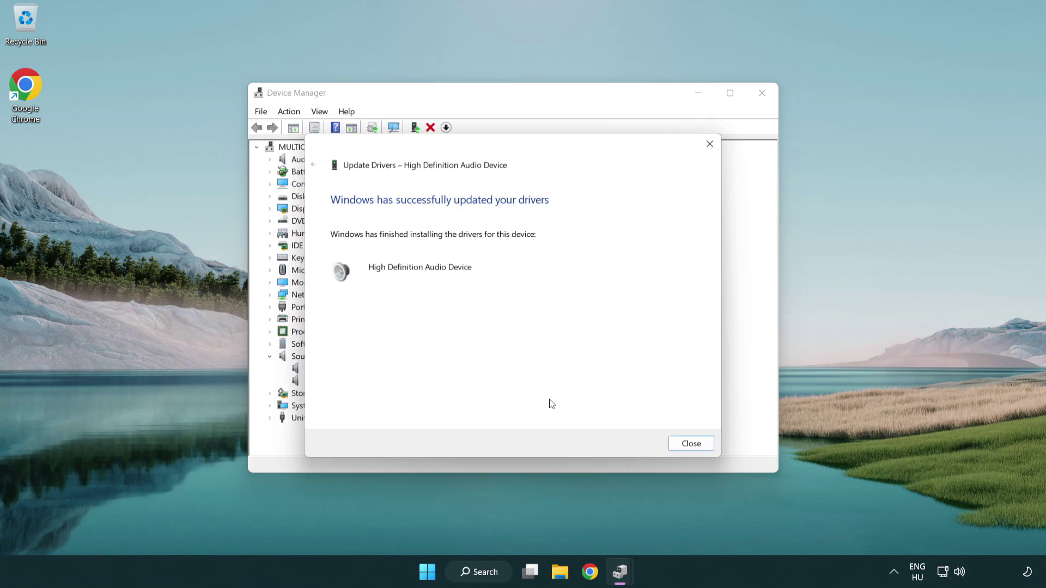
pyautogui.click(693, 448)
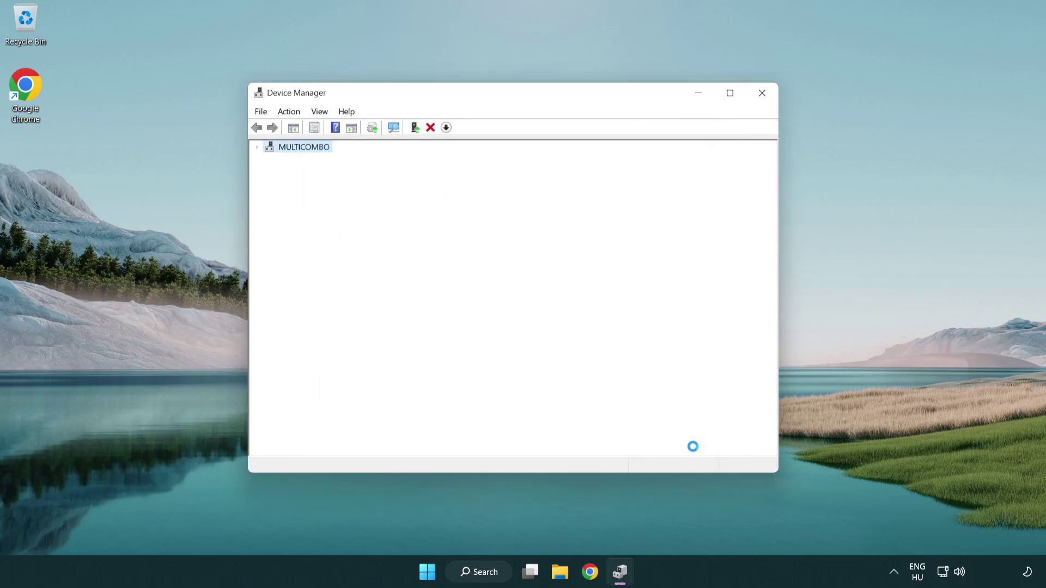
# Step: Close Device Manager and show the Start power options over the desktop
pyautogui.click(764, 97)
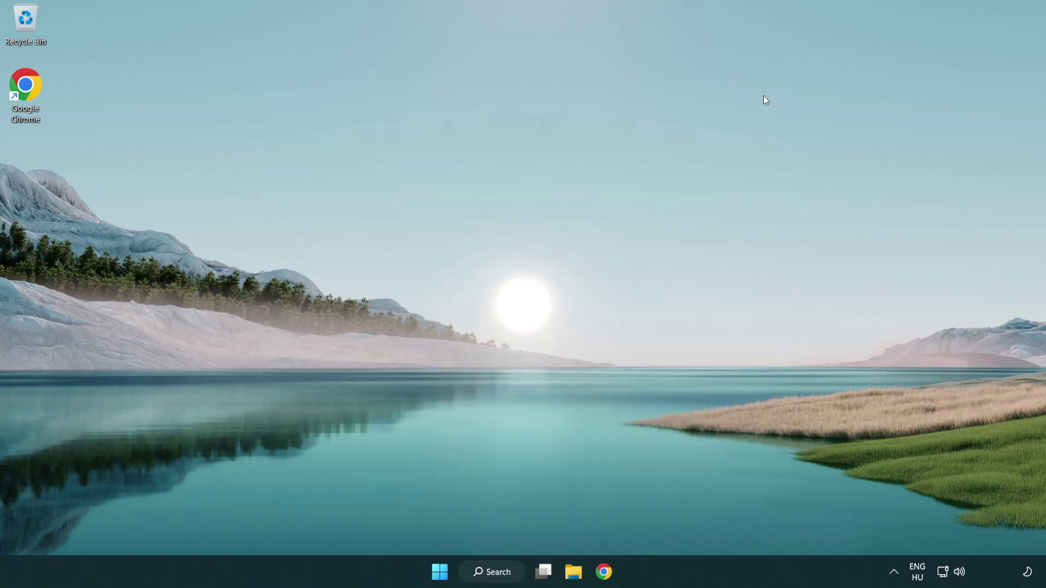
pyautogui.click(443, 573)
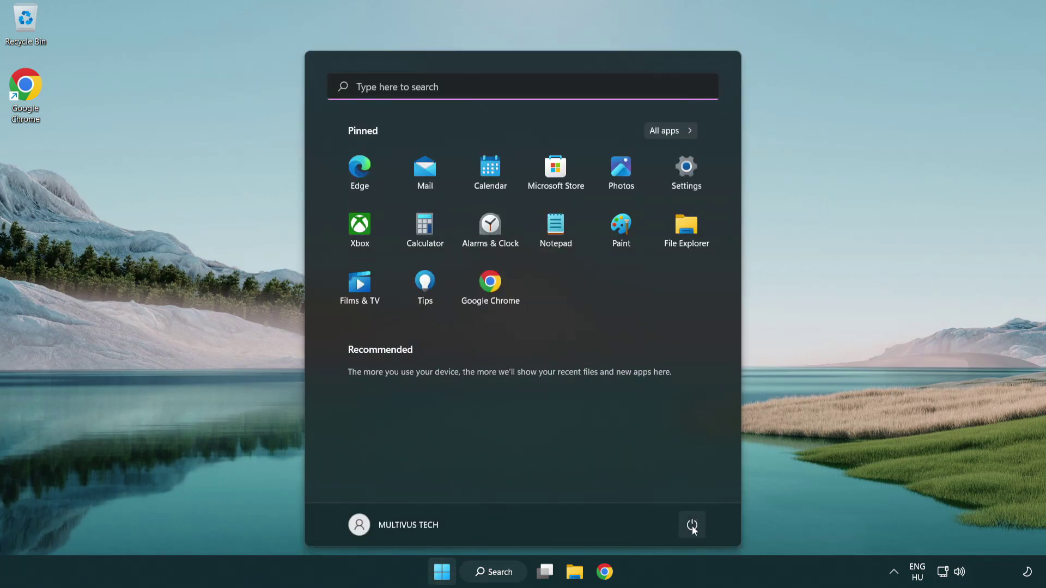
pyautogui.click(693, 527)
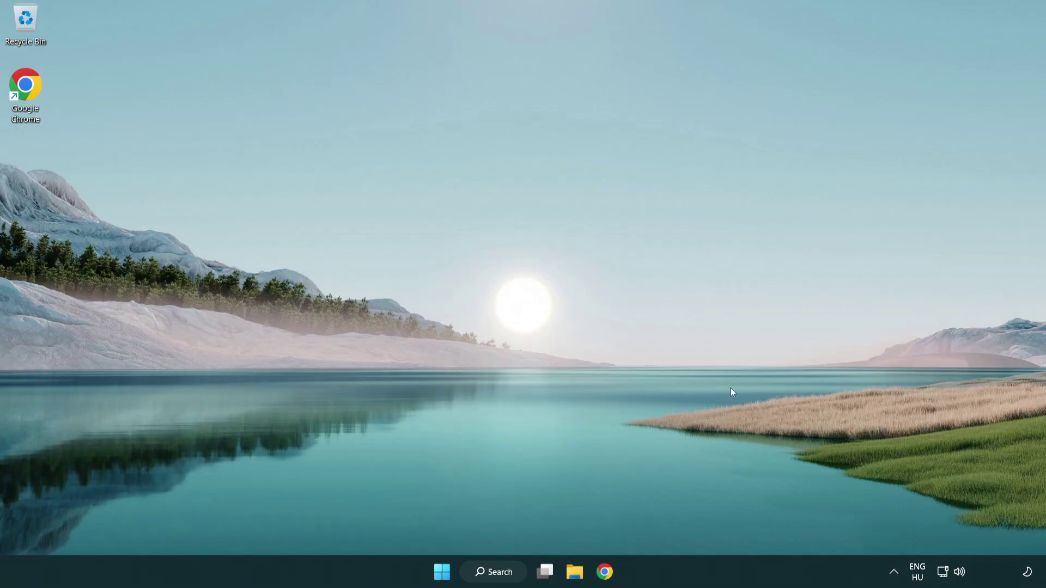
# Step: Launch the Playing Audio sound troubleshooter from the speaker tray icon
pyautogui.rightClick(962, 575)
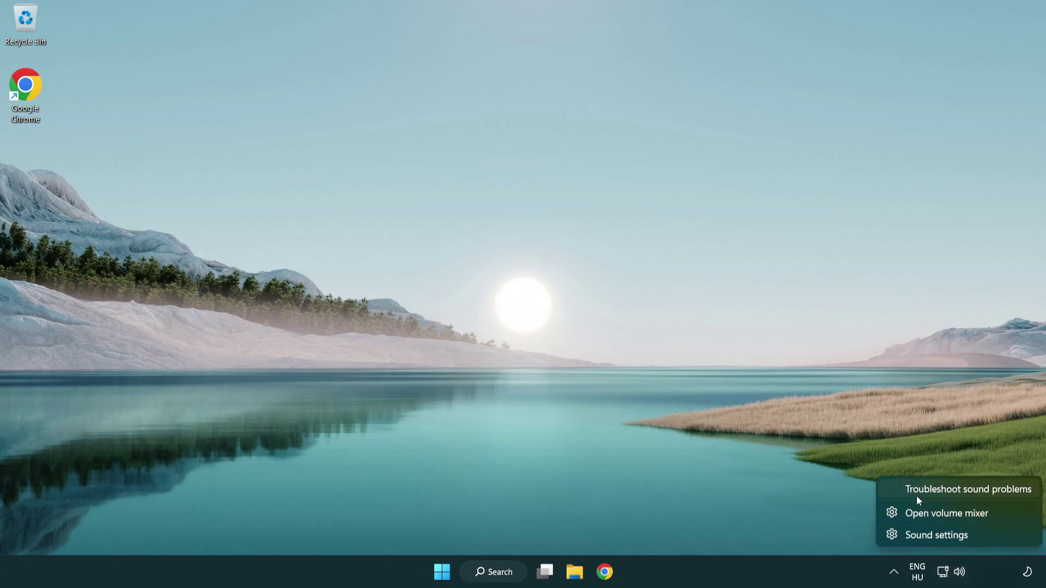
pyautogui.click(954, 491)
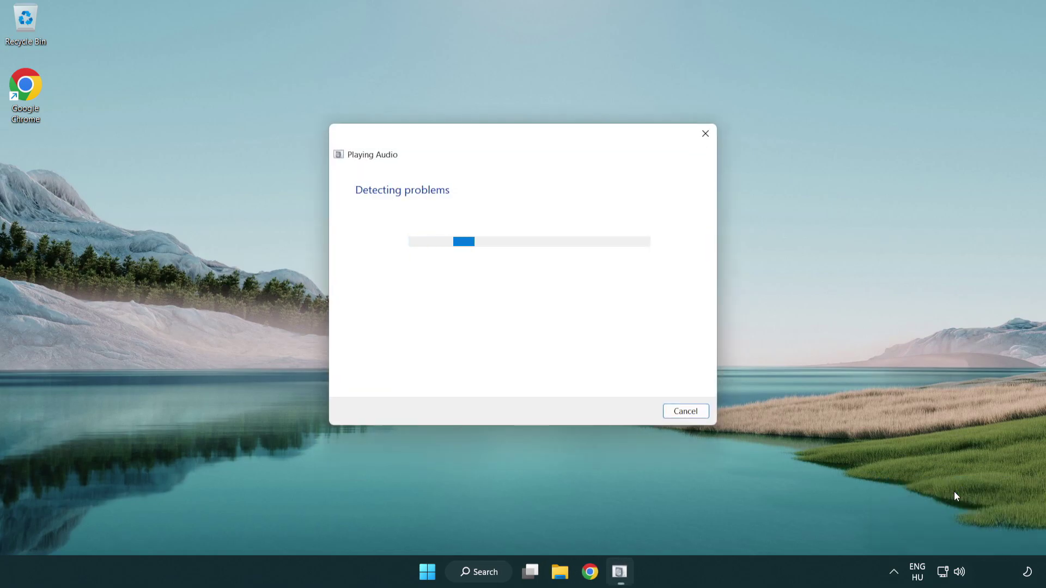